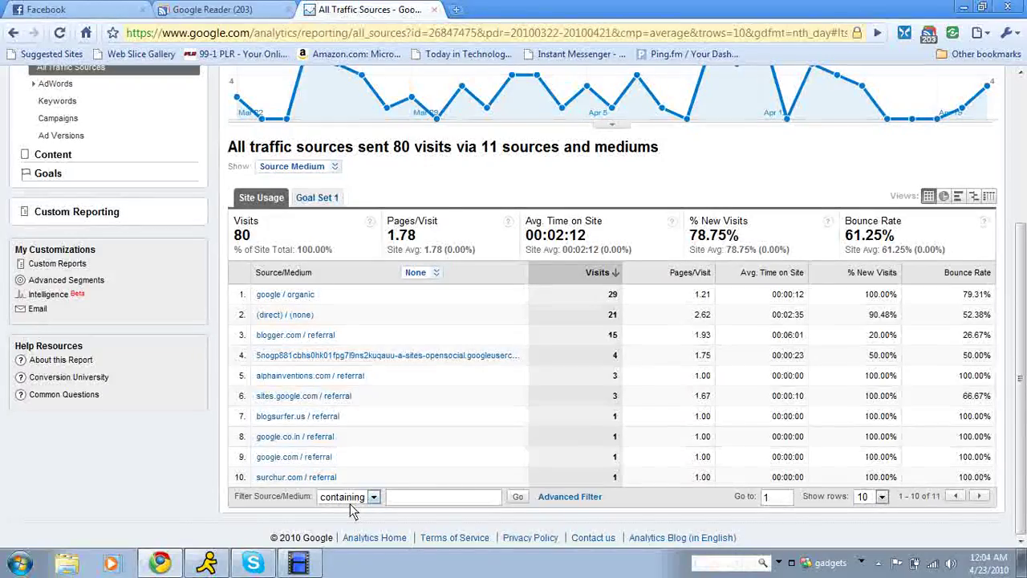
# - Open the letstalktech1.blogspot.com account from Analytics Settings to list its website profile
pyautogui.moveTo(1023, 353); pyautogui.dragTo(1022, 210)
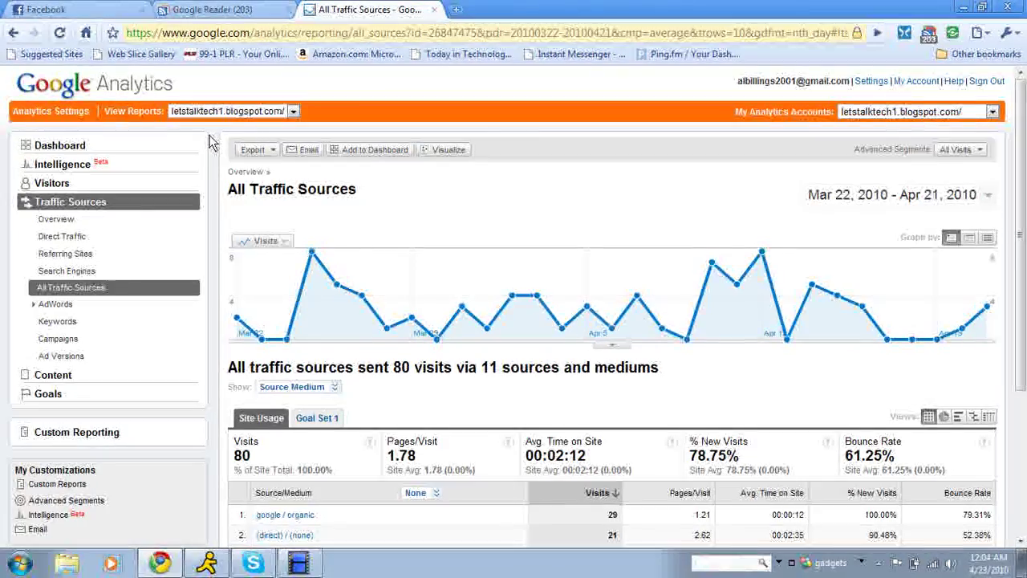
pyautogui.click(138, 91)
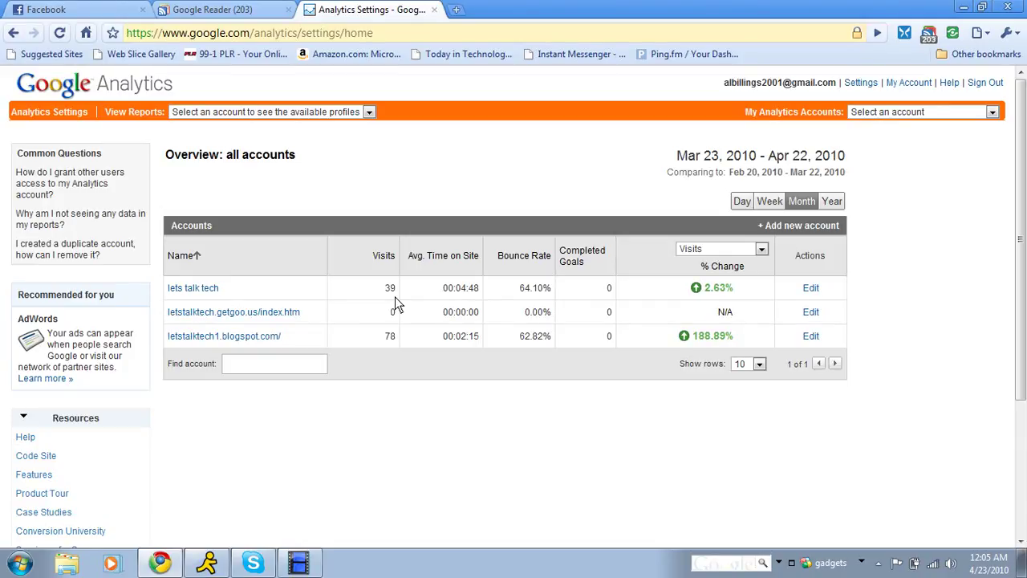
pyautogui.click(272, 337)
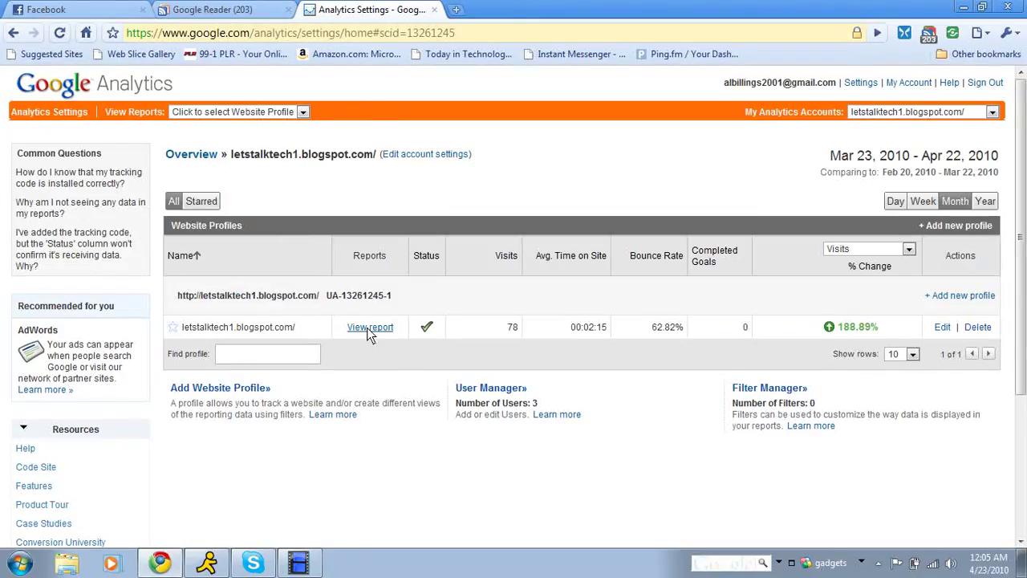
# - View the letstalktech1.blogspot.com profile's Dashboard and scroll through its site usage panels
pyautogui.click(370, 328)
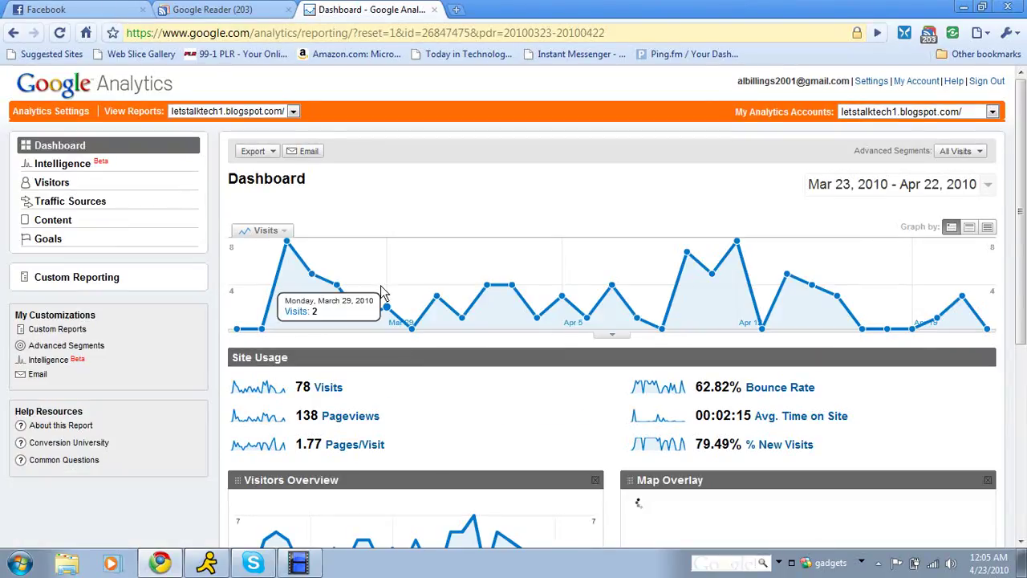
pyautogui.scroll(-1, 383, 293)
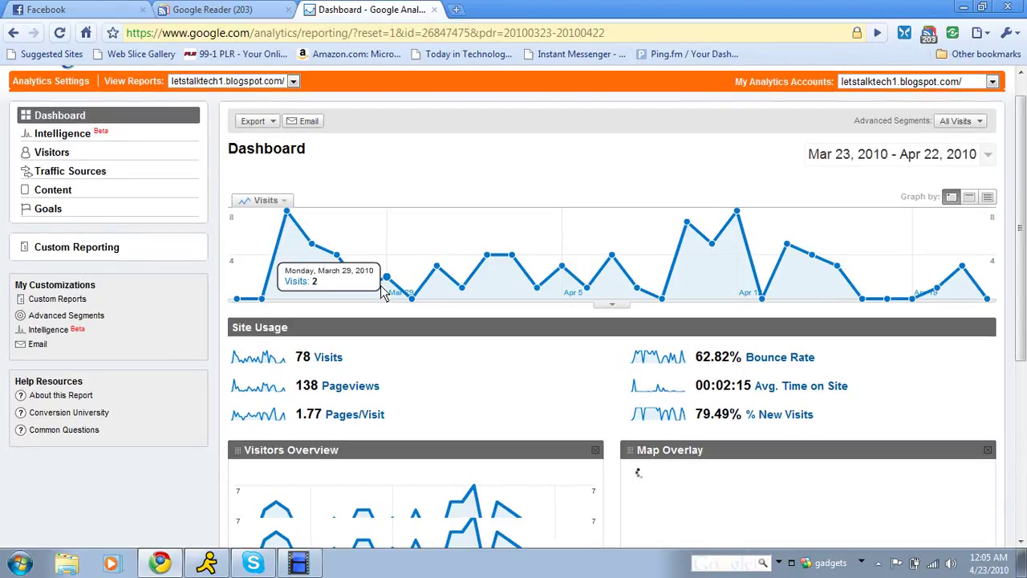
pyautogui.scroll(-2, 383, 293)
pyautogui.scroll(-2, 383, 293)
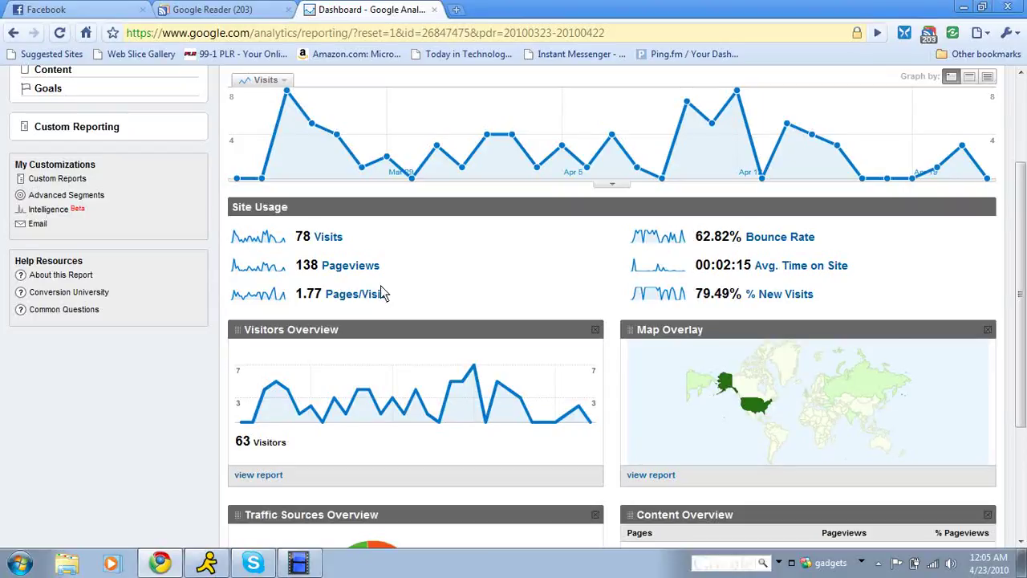
pyautogui.scroll(-1, 381, 290)
pyautogui.scroll(-1, 382, 290)
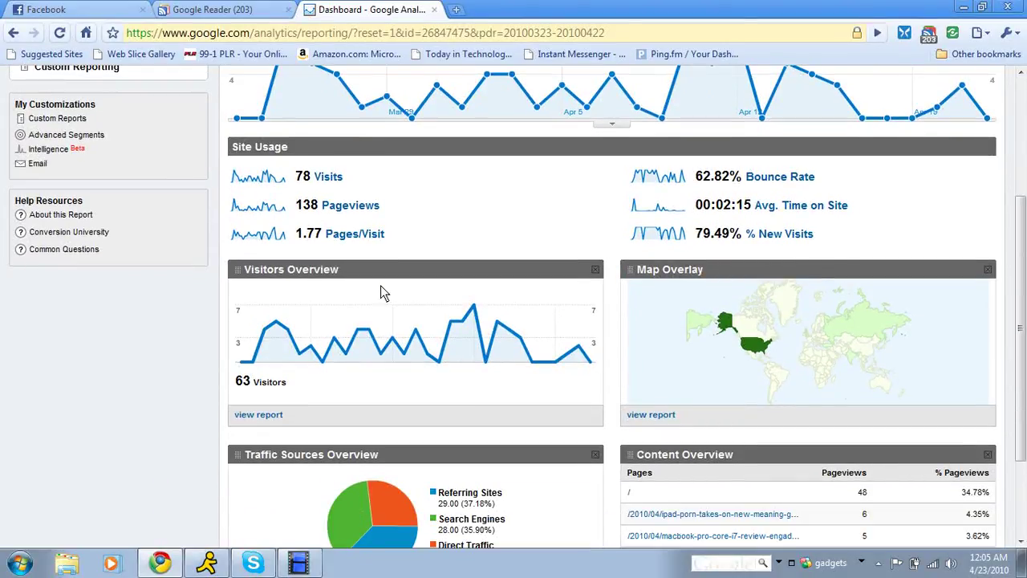
pyautogui.scroll(1, 381, 288)
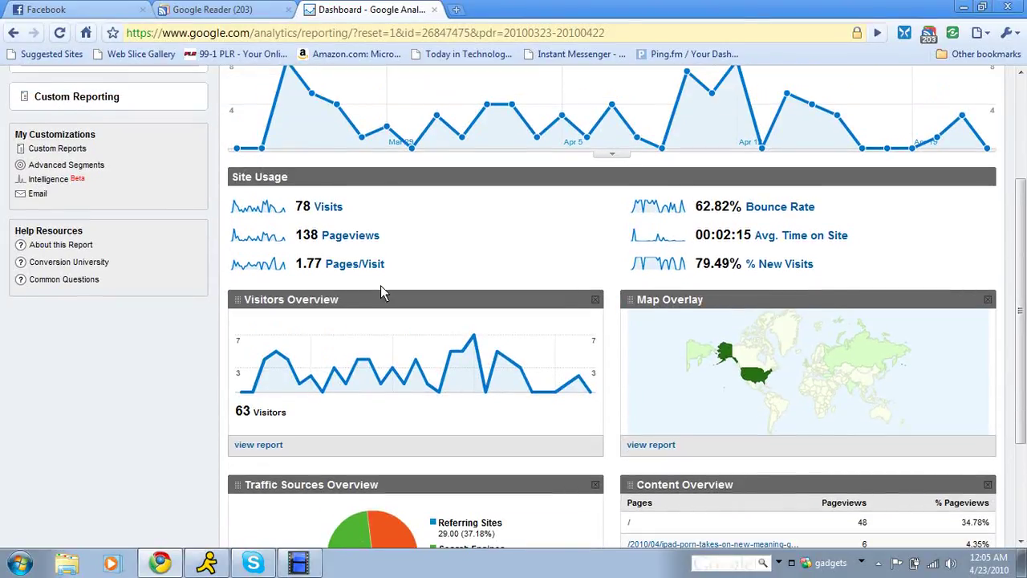
pyautogui.scroll(2, 381, 288)
pyautogui.scroll(2, 381, 289)
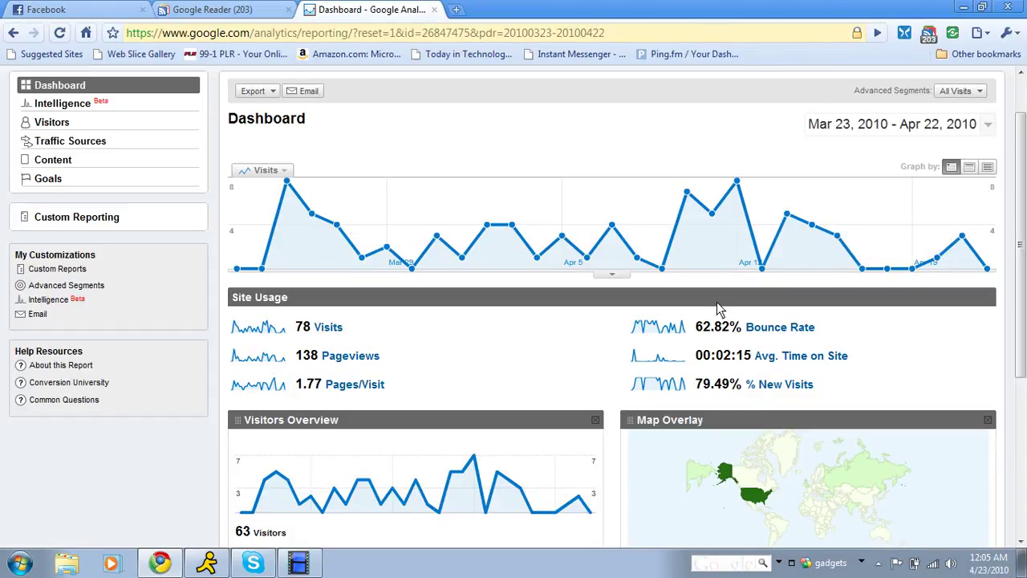
pyautogui.scroll(-1, 718, 309)
pyautogui.scroll(-1, 718, 309)
pyautogui.scroll(-1, 718, 309)
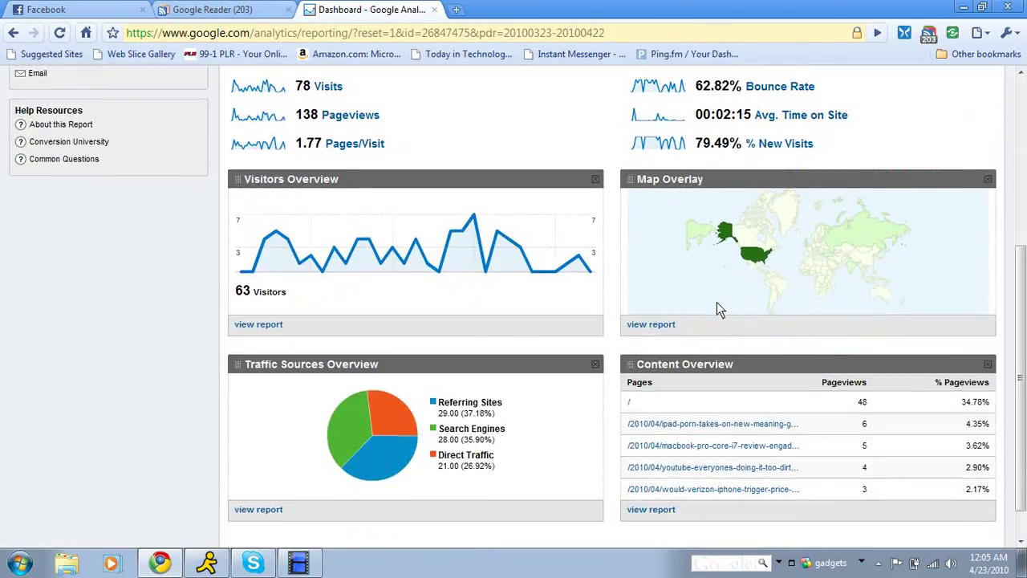
# - Review the Map Overlay country table: 78 visits from 11 countries, United States leading with 60
pyautogui.click(656, 325)
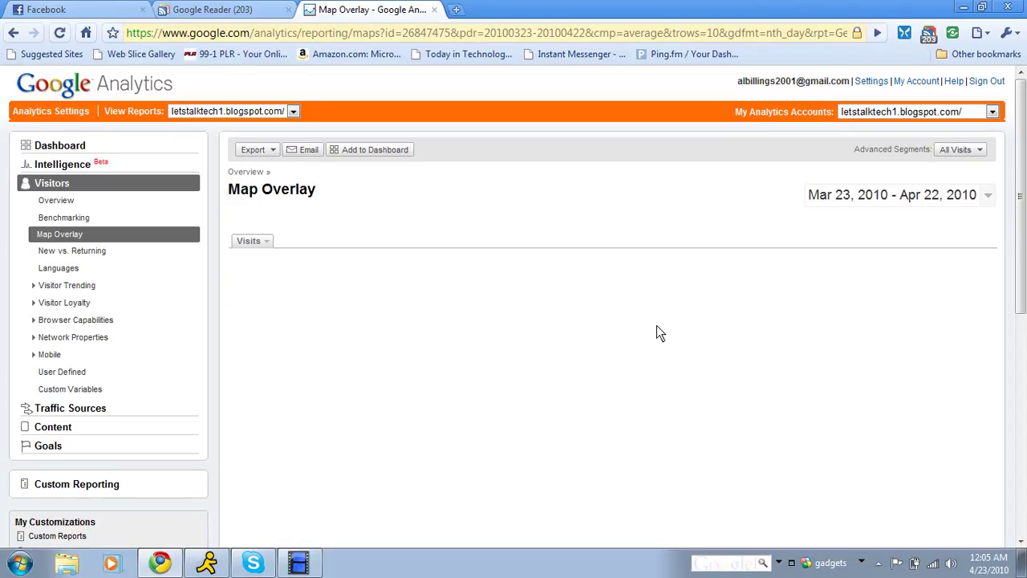
pyautogui.scroll(-1, 657, 333)
pyautogui.scroll(-2, 657, 333)
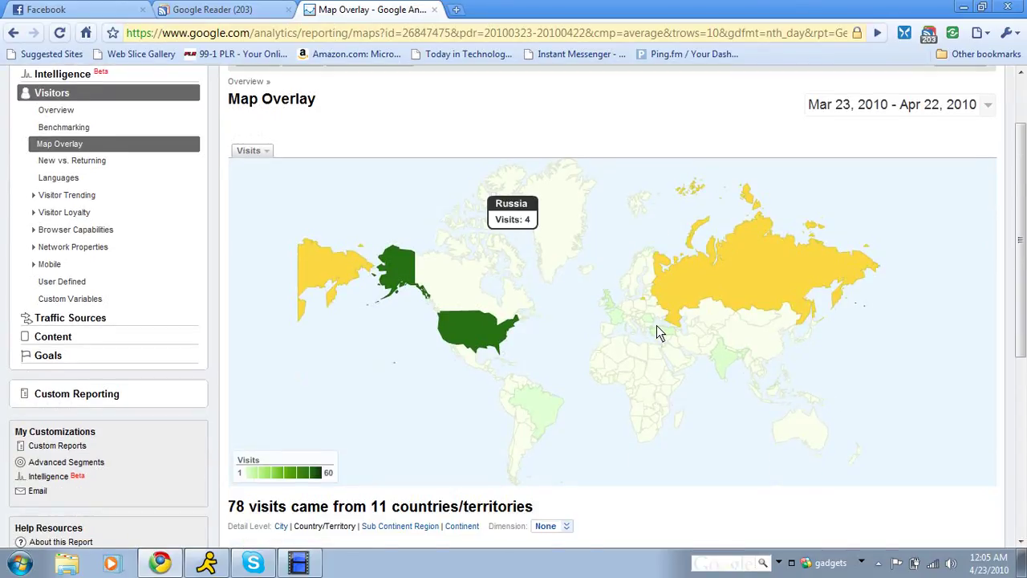
pyautogui.scroll(-2, 656, 333)
pyautogui.scroll(-2, 656, 333)
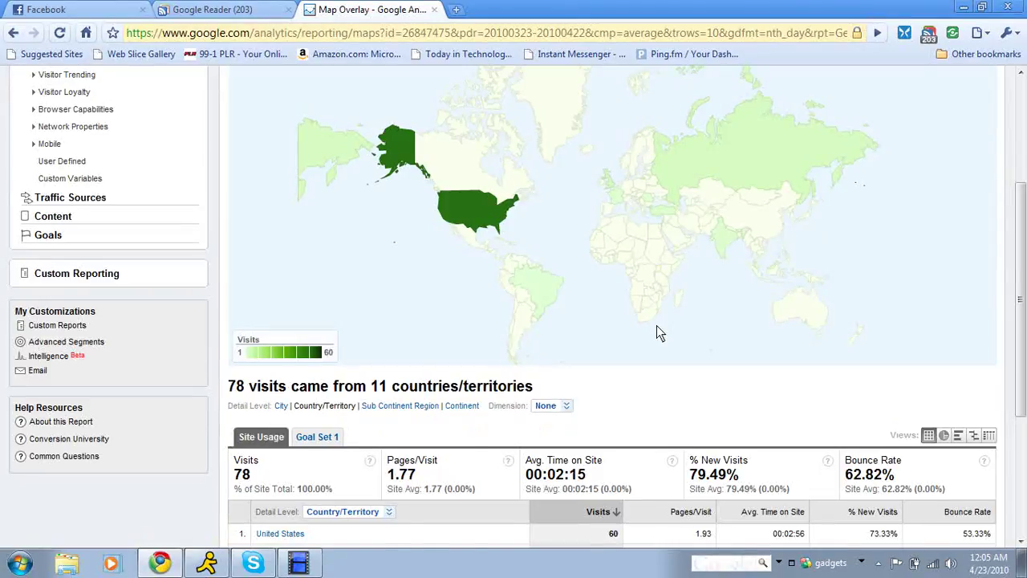
pyautogui.scroll(-3, 656, 329)
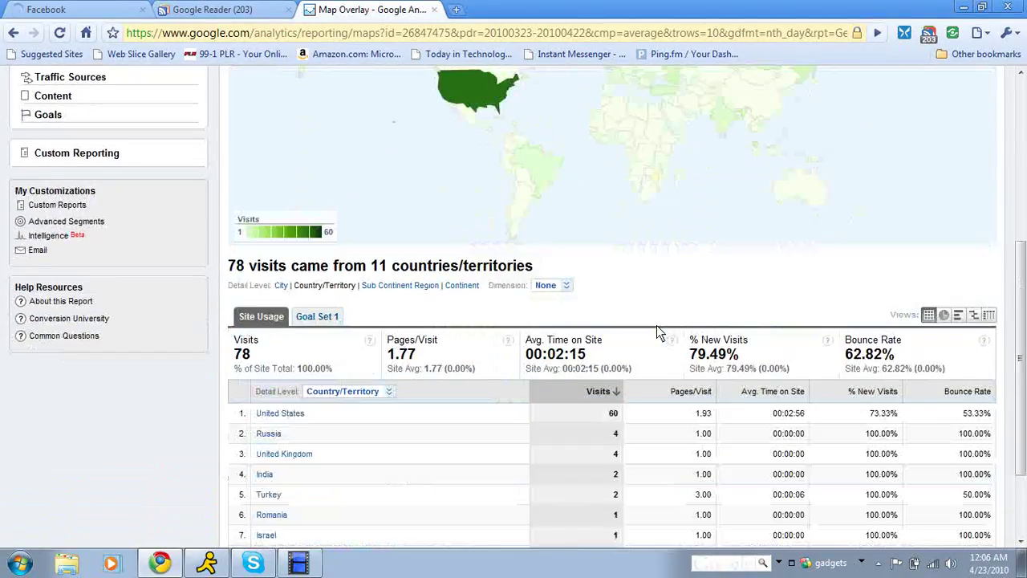
pyautogui.scroll(-3, 656, 325)
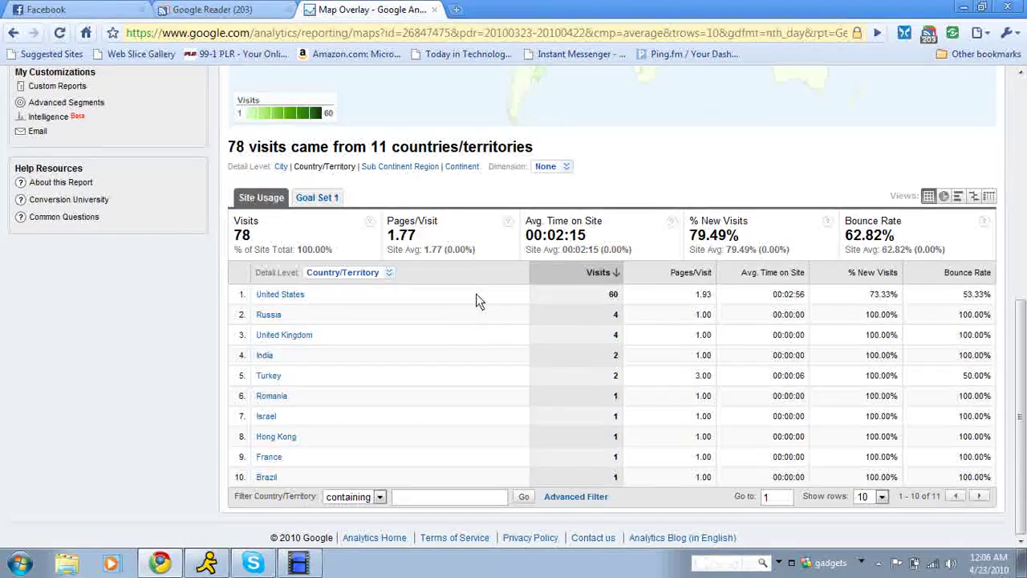
pyautogui.scroll(5, 530, 253)
pyautogui.scroll(1, 531, 255)
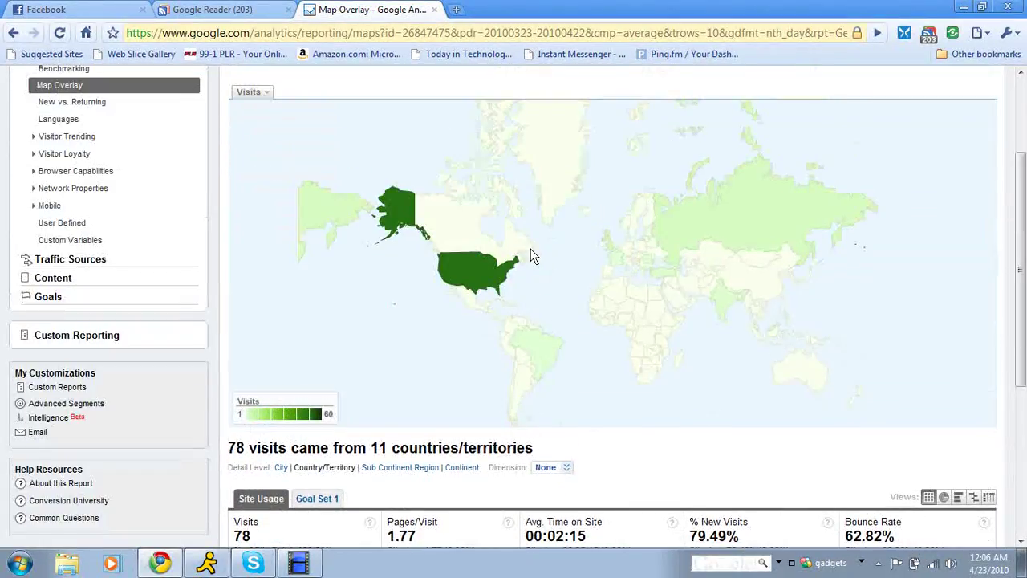
pyautogui.scroll(1, 474, 268)
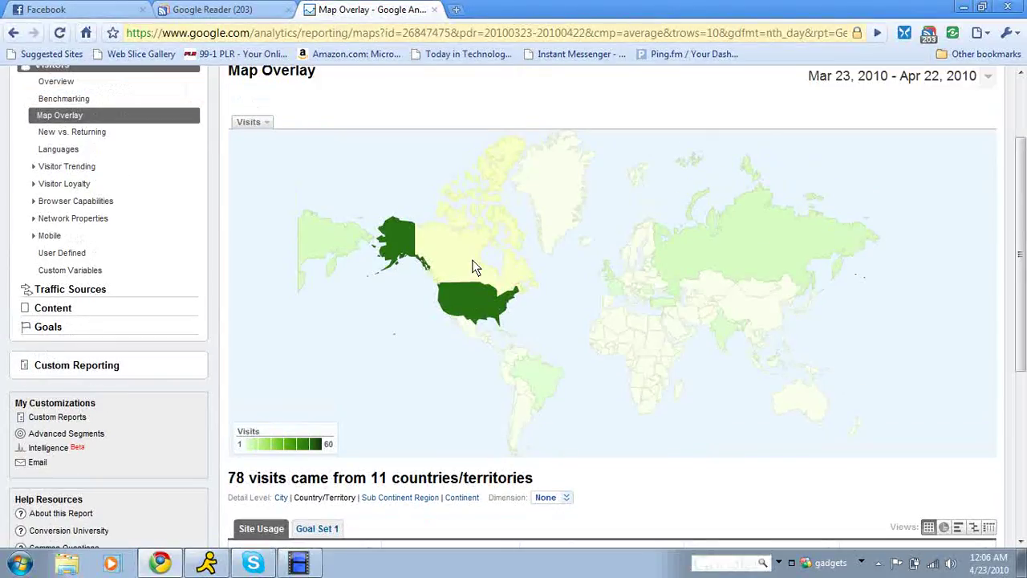
pyautogui.click(466, 326)
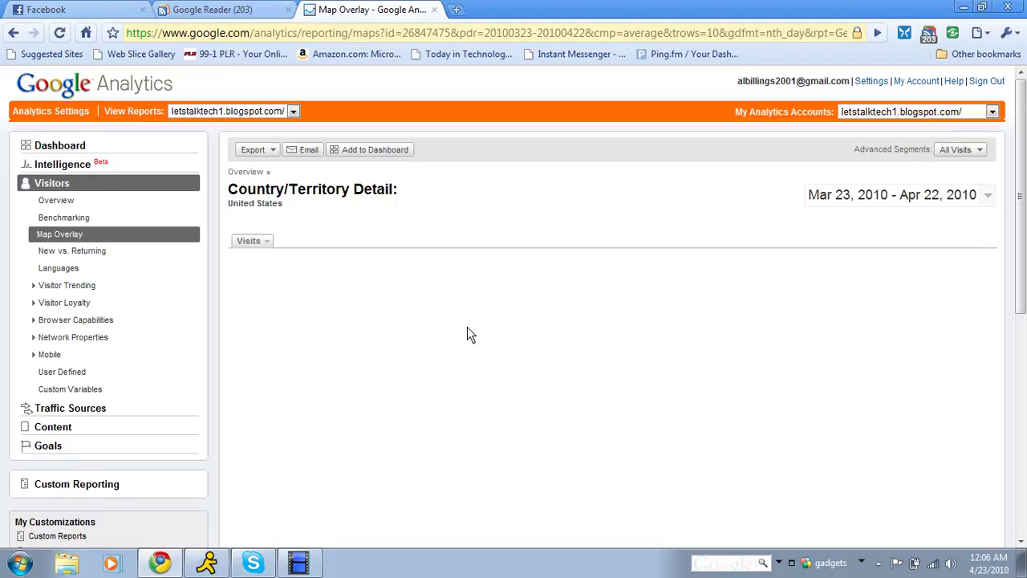
pyautogui.scroll(-1, 467, 327)
pyautogui.scroll(-1, 467, 327)
pyautogui.scroll(-2, 467, 327)
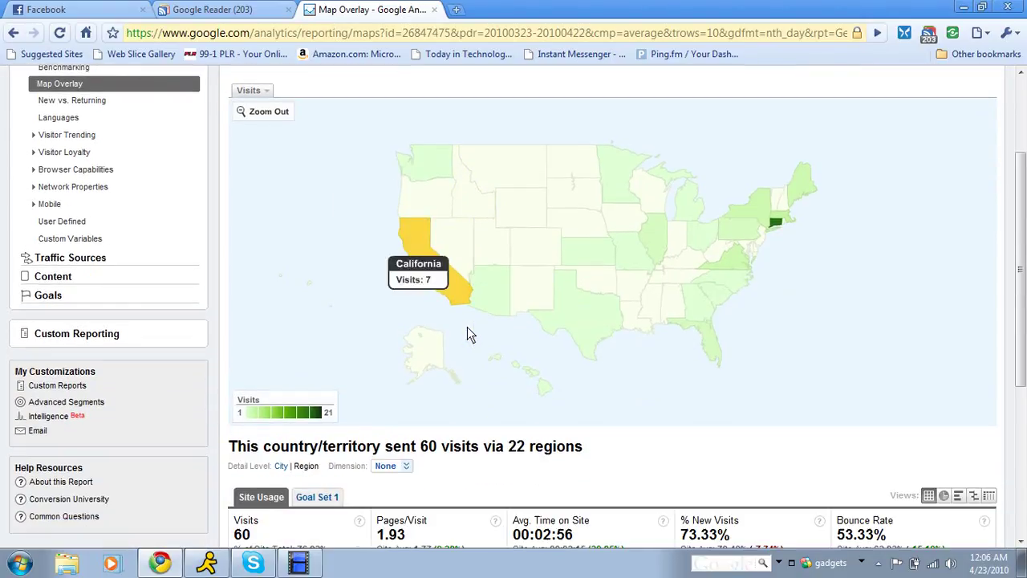
pyautogui.scroll(-1, 467, 327)
pyautogui.scroll(-1, 467, 327)
pyautogui.scroll(-1, 467, 327)
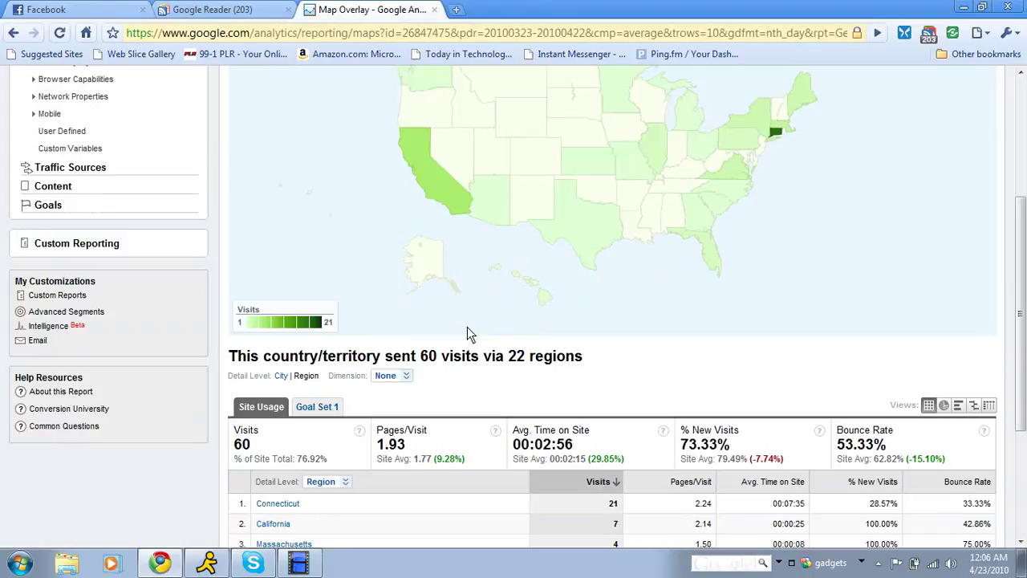
pyautogui.scroll(-1, 467, 326)
pyautogui.scroll(-1, 467, 326)
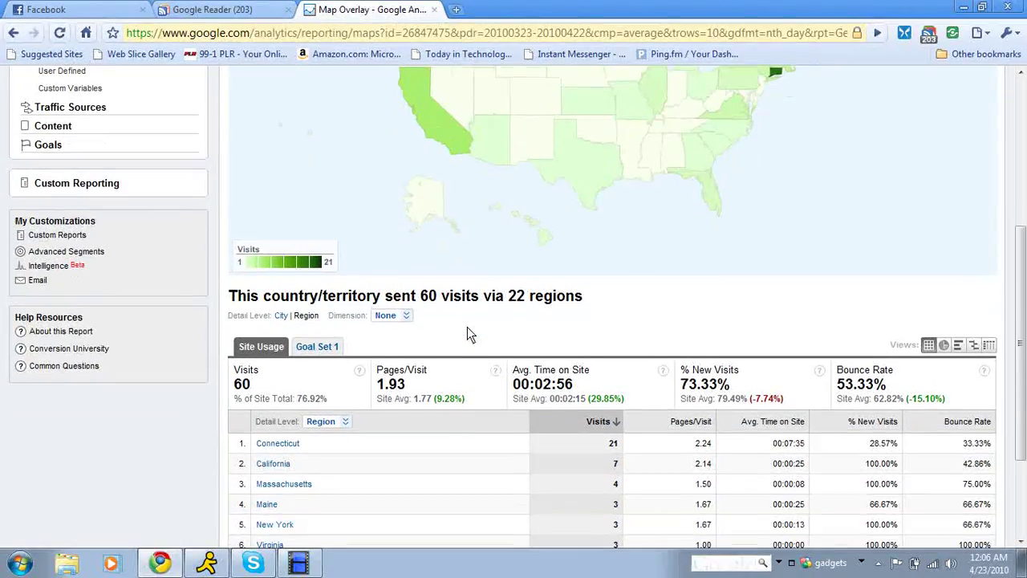
pyautogui.scroll(-2, 467, 326)
pyautogui.scroll(-3, 467, 327)
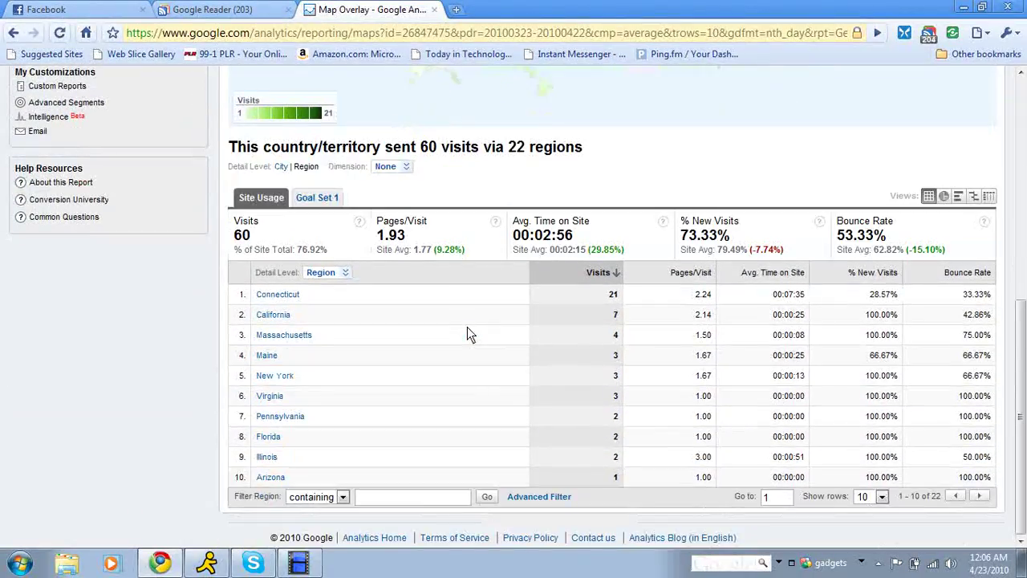
pyautogui.scroll(1, 467, 335)
pyautogui.scroll(2, 466, 334)
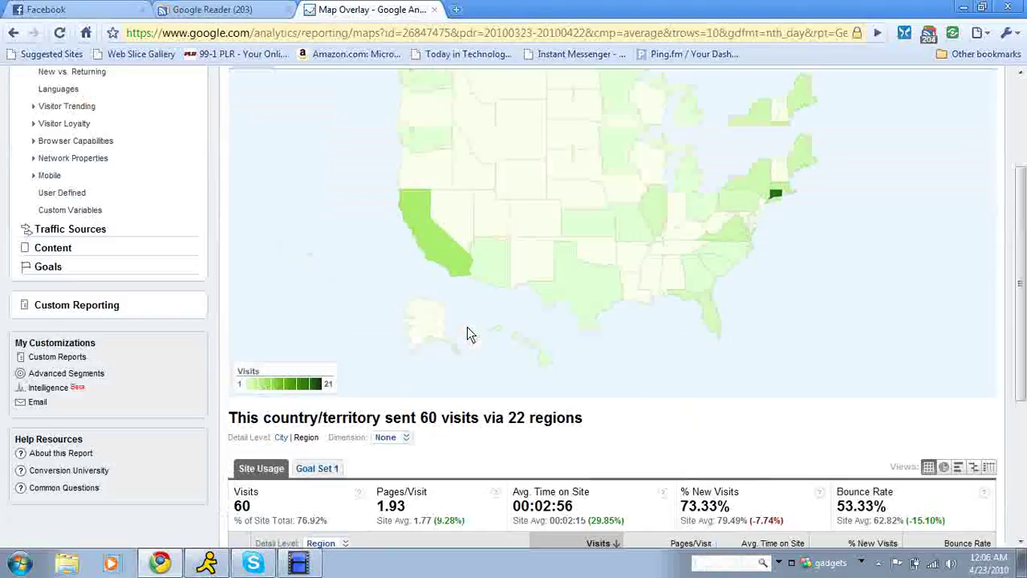
pyautogui.scroll(1, 467, 329)
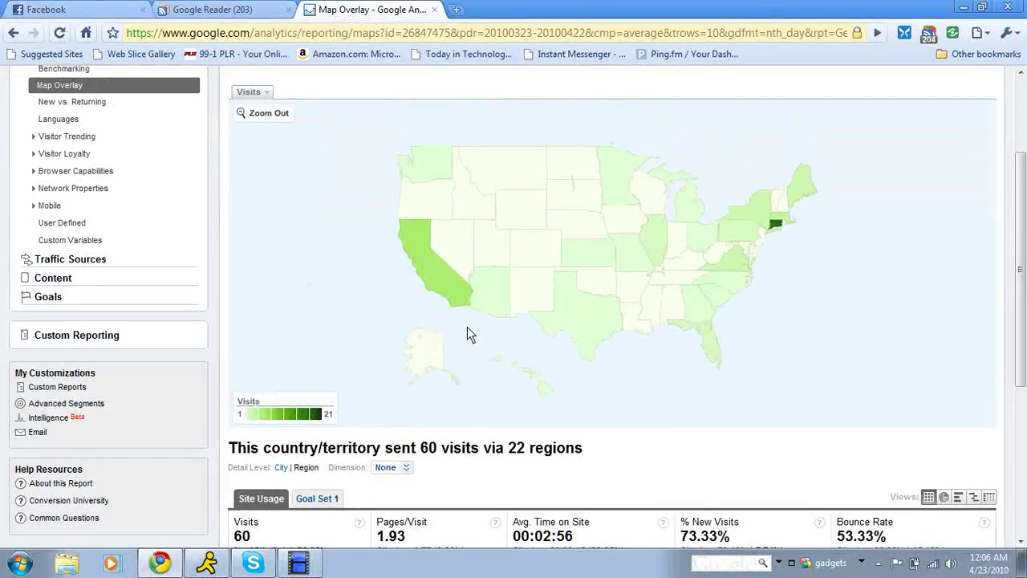
pyautogui.scroll(2, 467, 334)
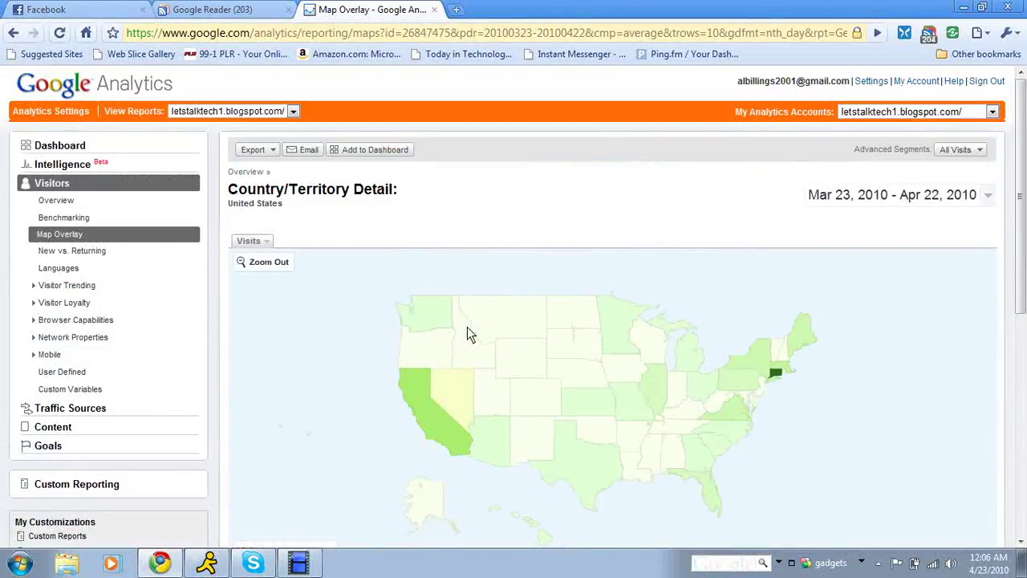
# - Open Visitor Trending > Visitor Loyalty > Loyalty, showing 62 of 78 visits were first-time
pyautogui.click(87, 289)
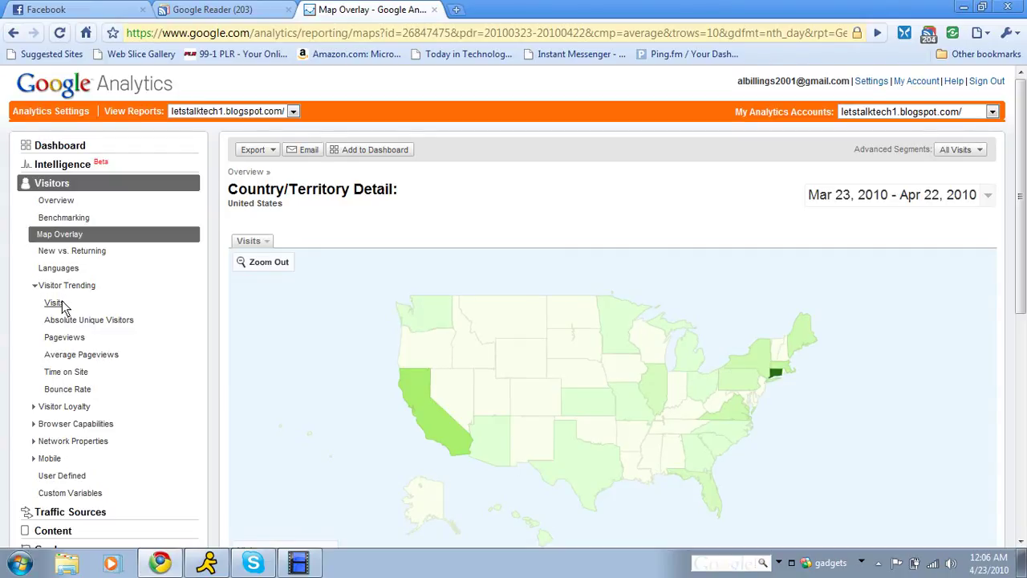
pyautogui.click(68, 407)
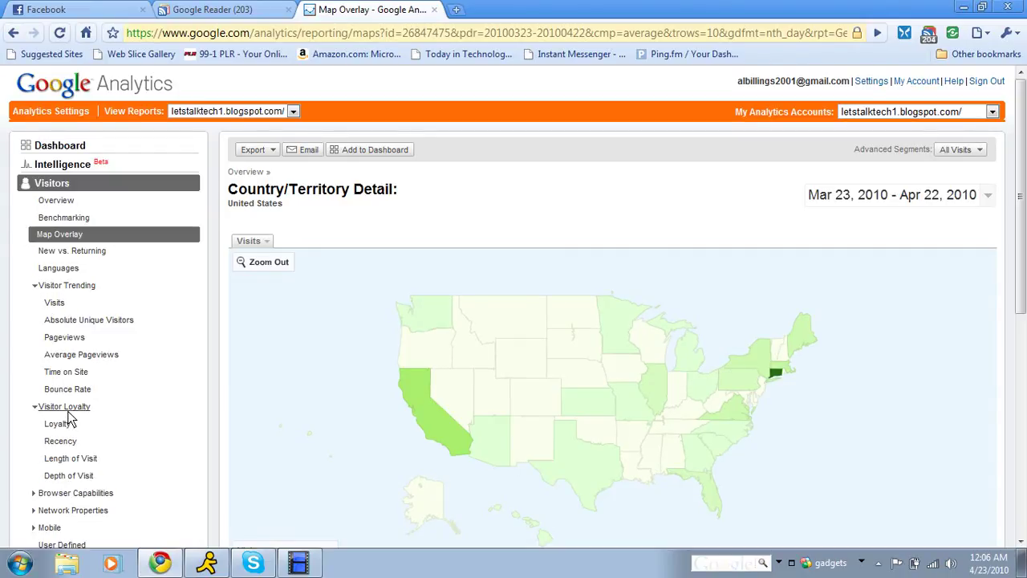
pyautogui.click(67, 422)
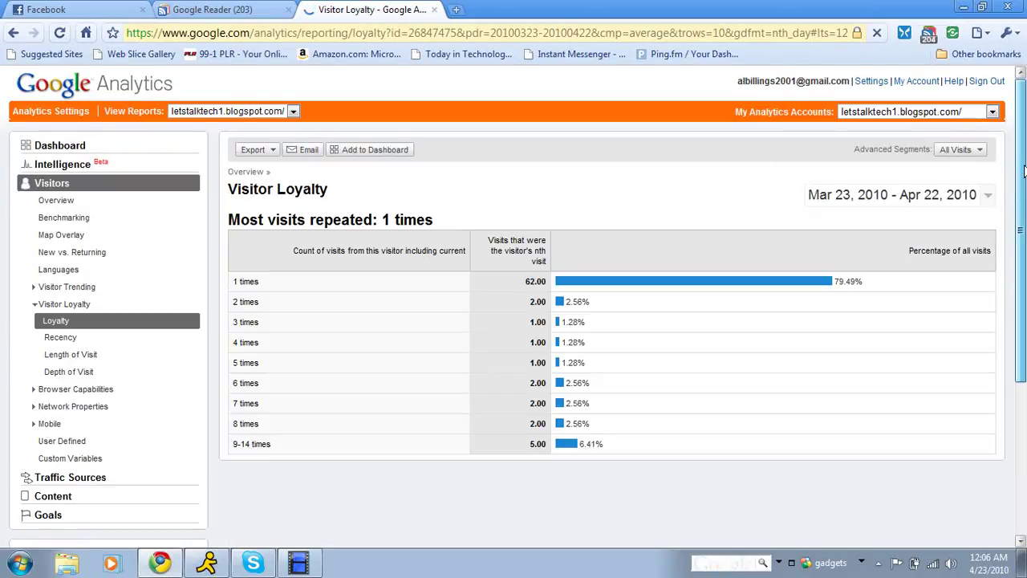
pyautogui.scroll(-1, 690, 219)
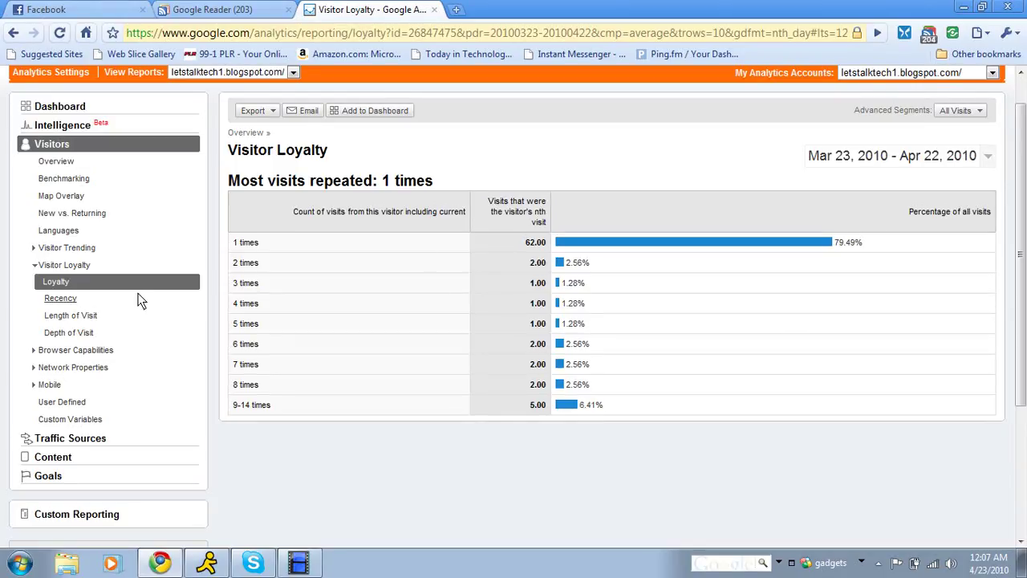
# - Show the Depth of Visit report, where 49 of 78 visits viewed one page
pyautogui.click(90, 338)
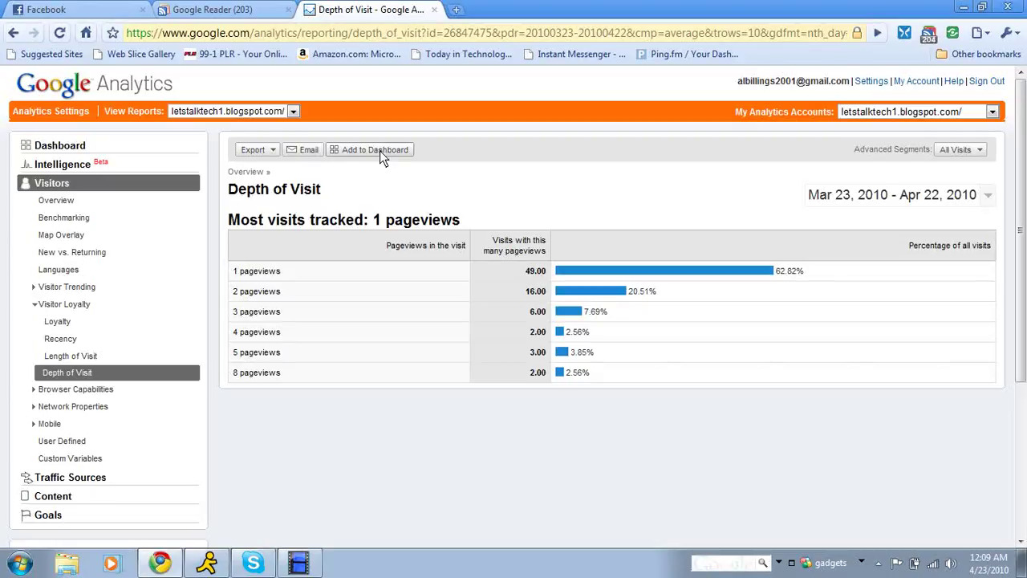
# - Review the Visitors Overview down to the Technical Profile browser tables: 63 unique visitors, 138 pageviews
pyautogui.click(63, 186)
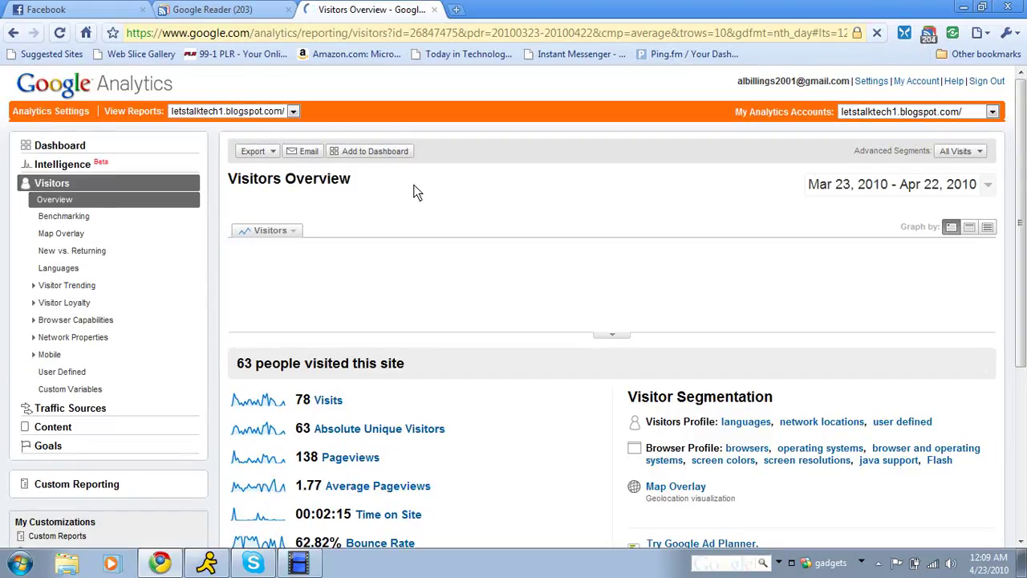
pyautogui.scroll(-1, 413, 193)
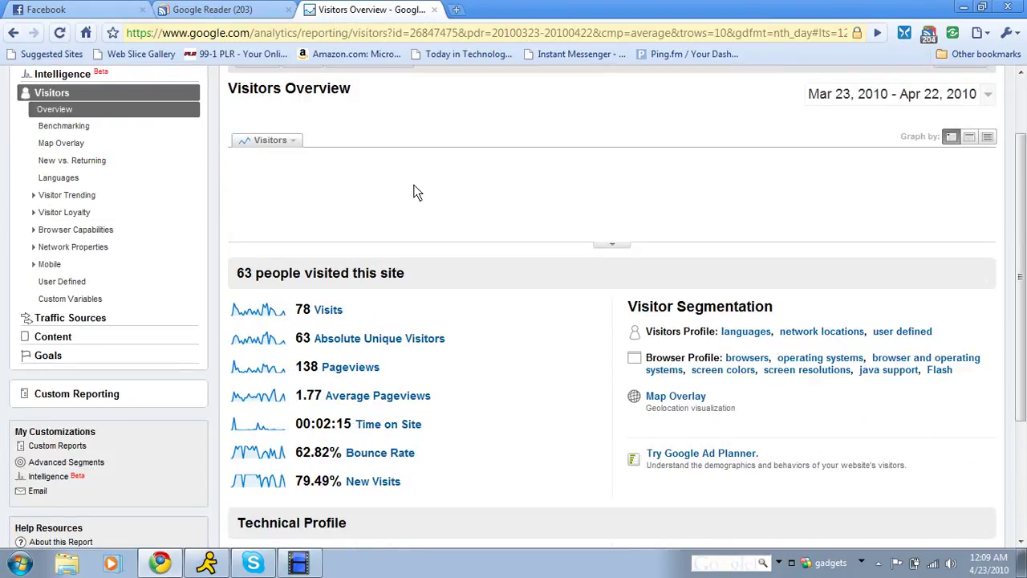
pyautogui.scroll(-1, 414, 192)
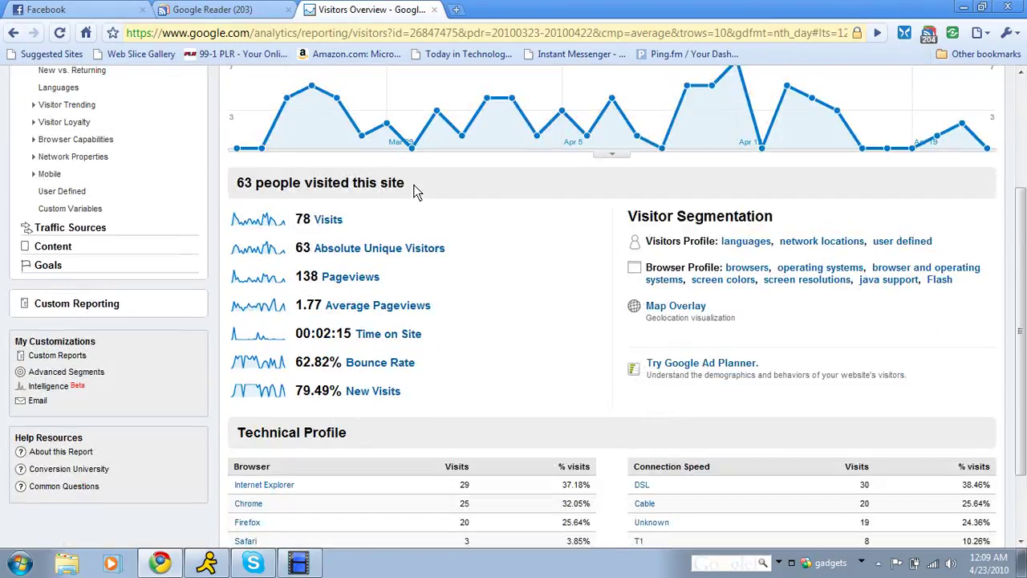
pyautogui.scroll(-1, 413, 193)
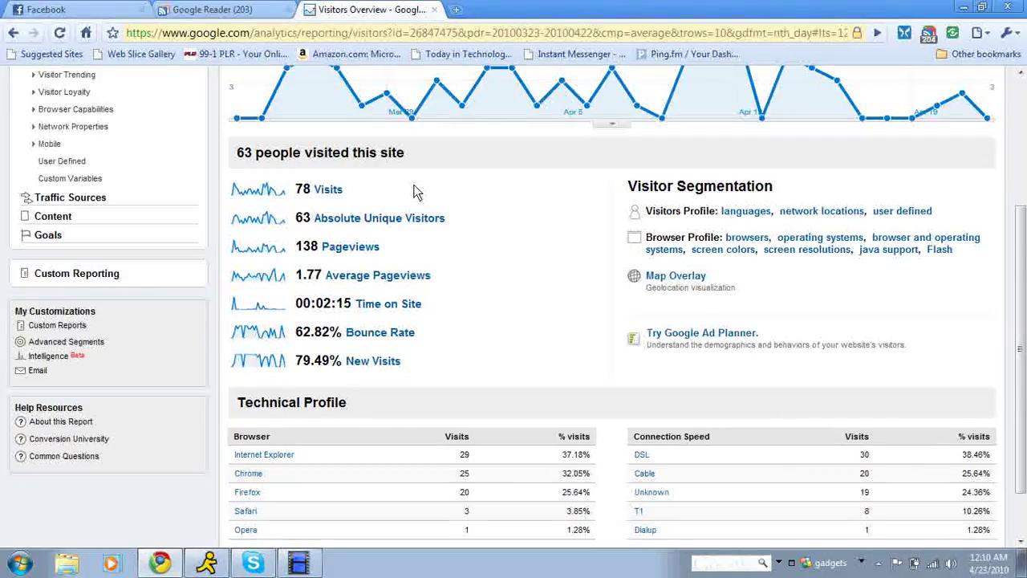
pyautogui.scroll(-1, 415, 191)
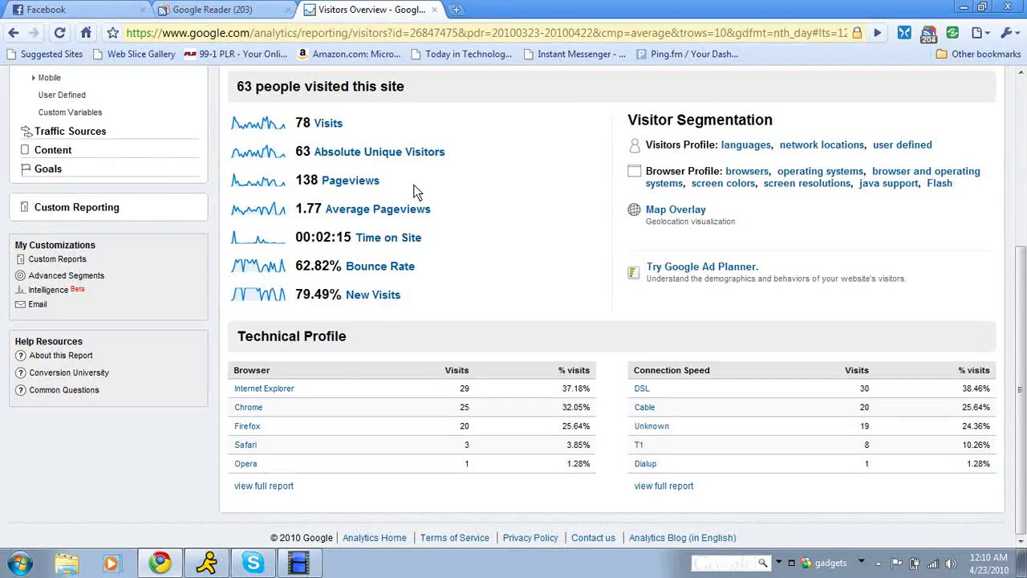
pyautogui.scroll(2, 414, 191)
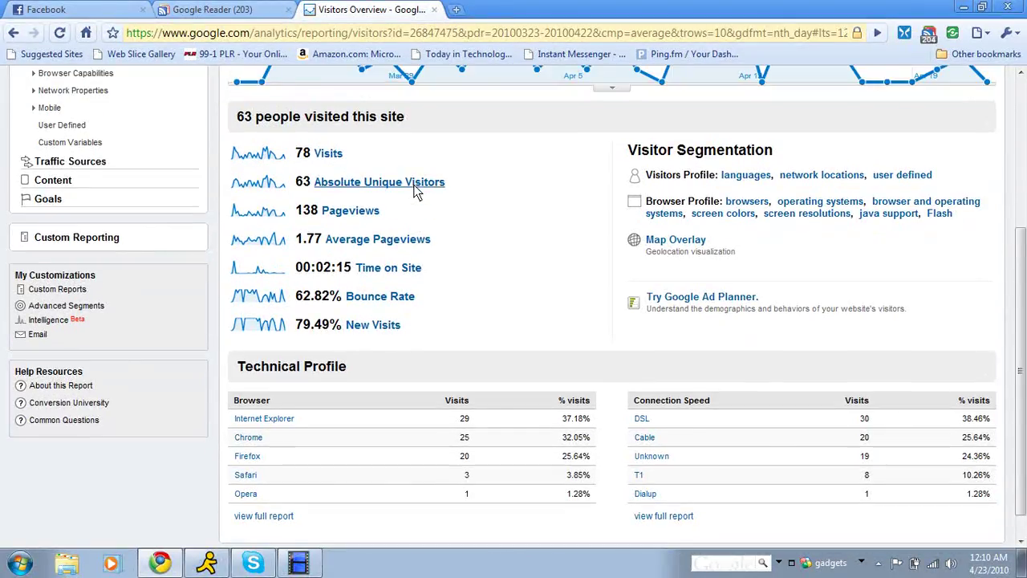
pyautogui.scroll(3, 414, 191)
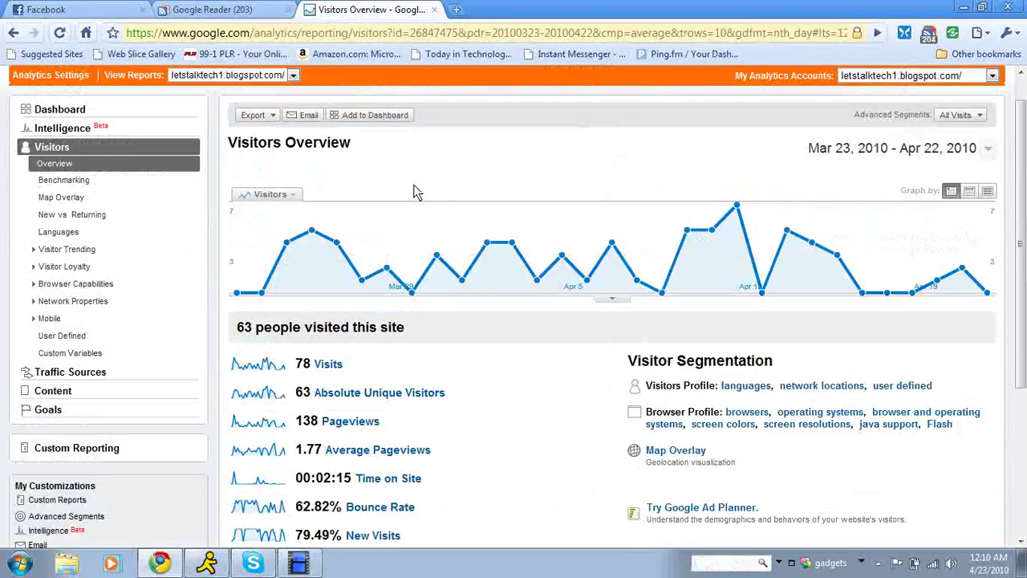
pyautogui.scroll(1, 414, 191)
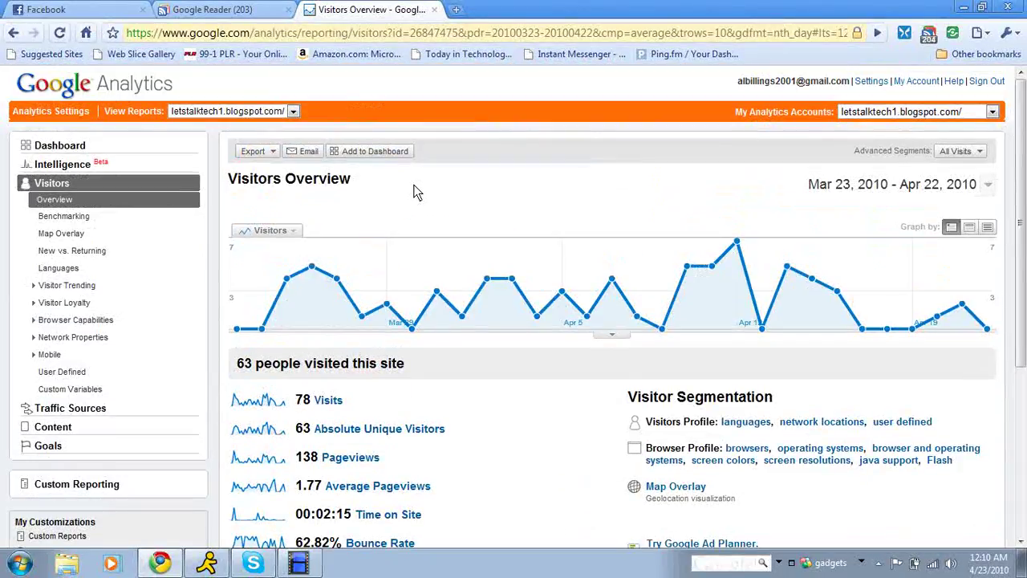